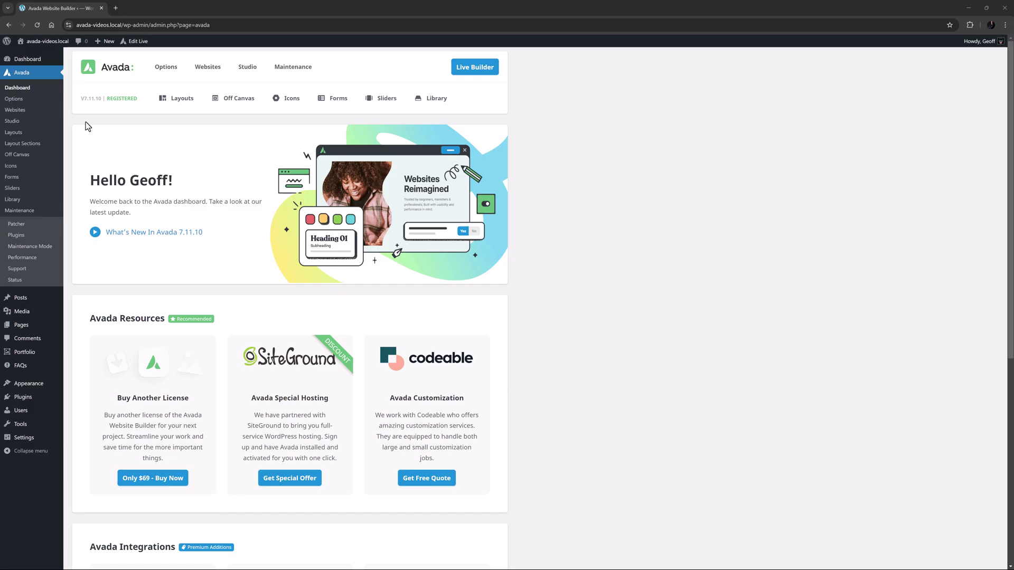
- Open Avada's Builder Options page and scroll down to the Role Manager user roles
{"action": "mouse_move", "coordinate": [165, 68]}
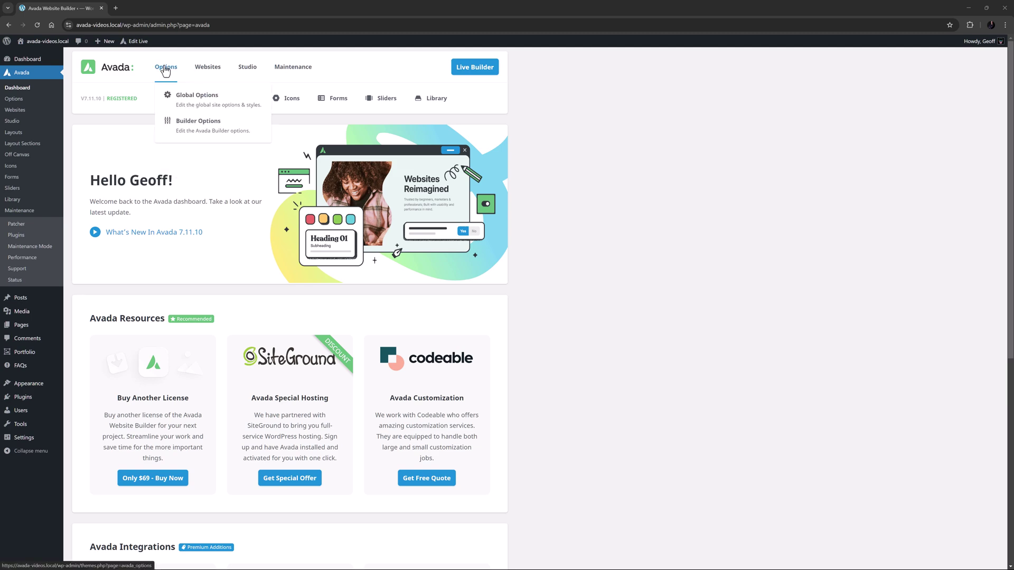
{"action": "left_click", "coordinate": [179, 117]}
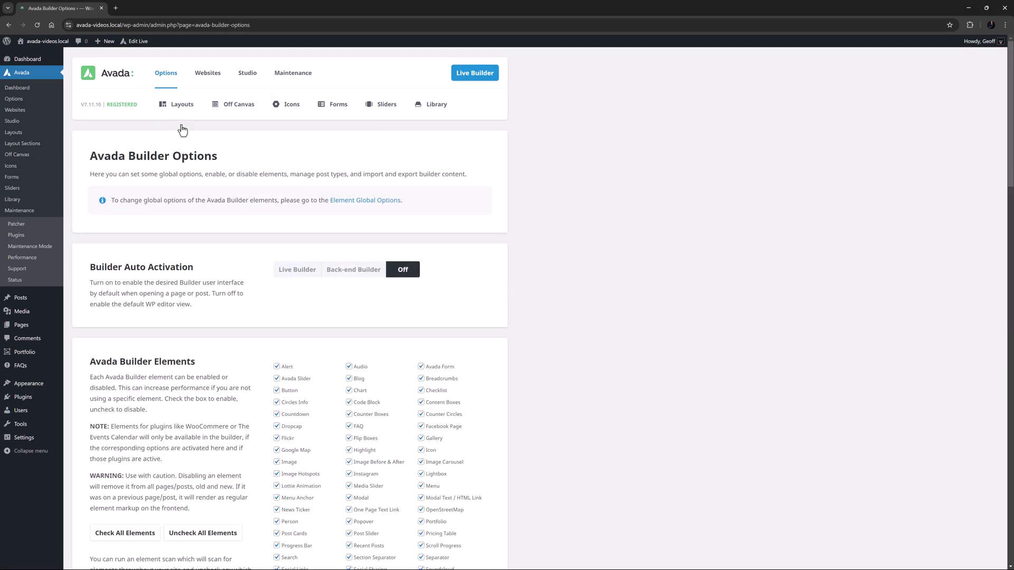
{"action": "scroll", "coordinate": [182, 130], "scroll_direction": "down", "scroll_amount": 20}
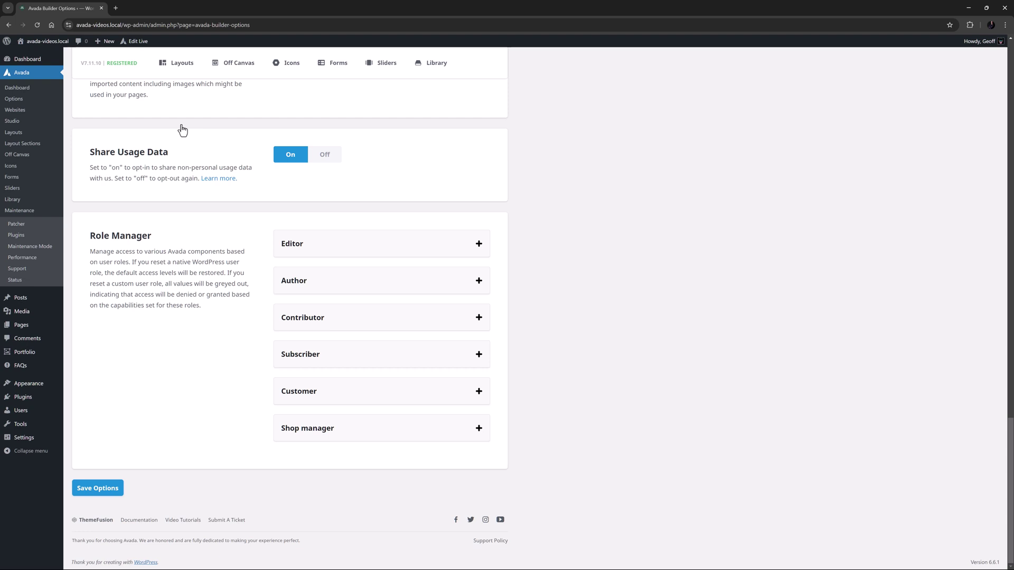
- Expand the Editor role, review its default access toggles, then collapse it
{"action": "left_click", "coordinate": [479, 247]}
{"action": "scroll", "coordinate": [475, 249], "scroll_direction": "down", "scroll_amount": 5}
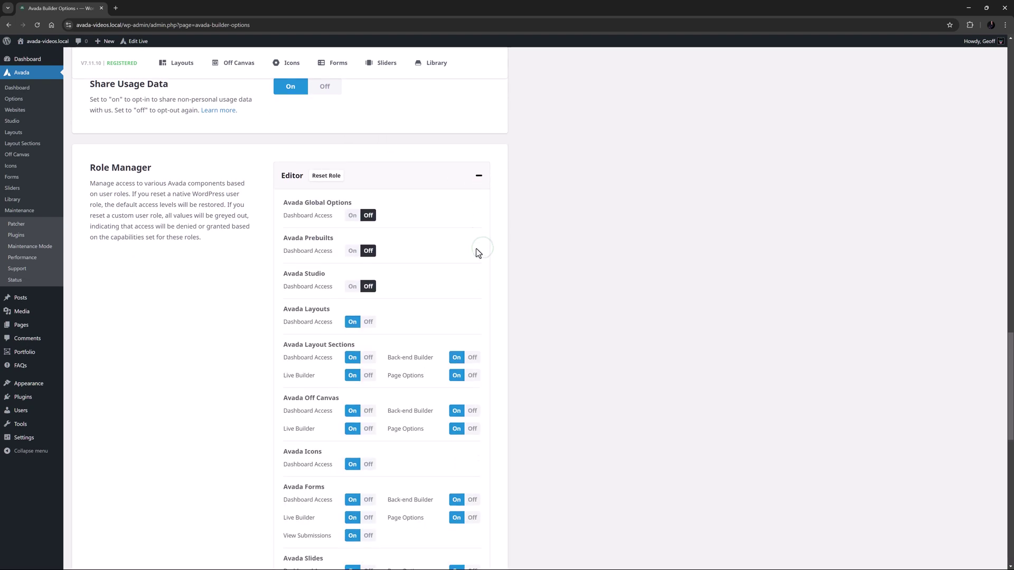
{"action": "scroll", "coordinate": [474, 249], "scroll_direction": "down", "scroll_amount": 4}
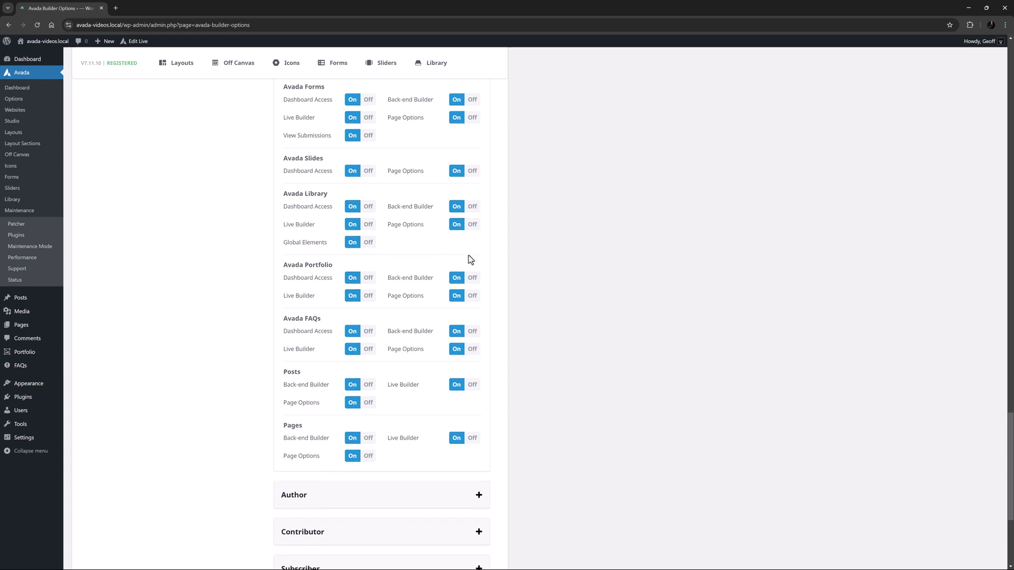
{"action": "scroll", "coordinate": [468, 255], "scroll_direction": "up", "scroll_amount": 2}
{"action": "scroll", "coordinate": [468, 255], "scroll_direction": "up", "scroll_amount": 4}
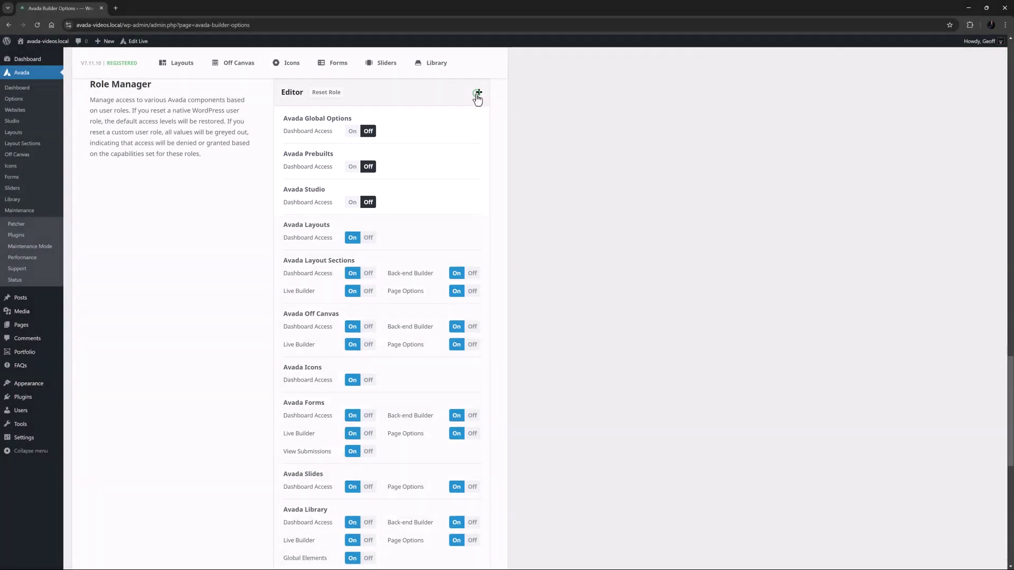
{"action": "left_click", "coordinate": [478, 93]}
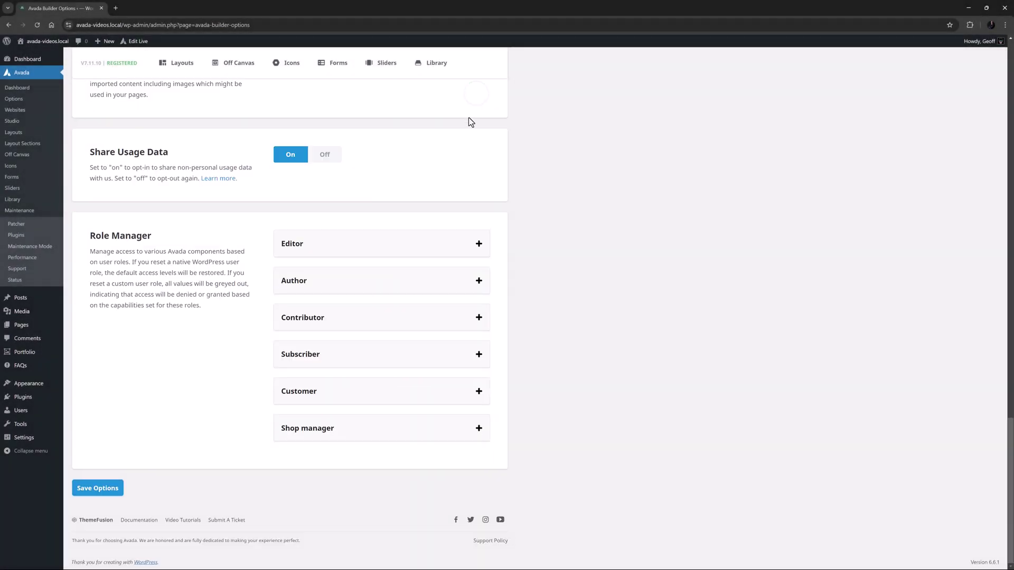
- Expand the Subscriber role and review its all-Off permissions, including Avada Forms and View Submissions
{"action": "left_click", "coordinate": [478, 355]}
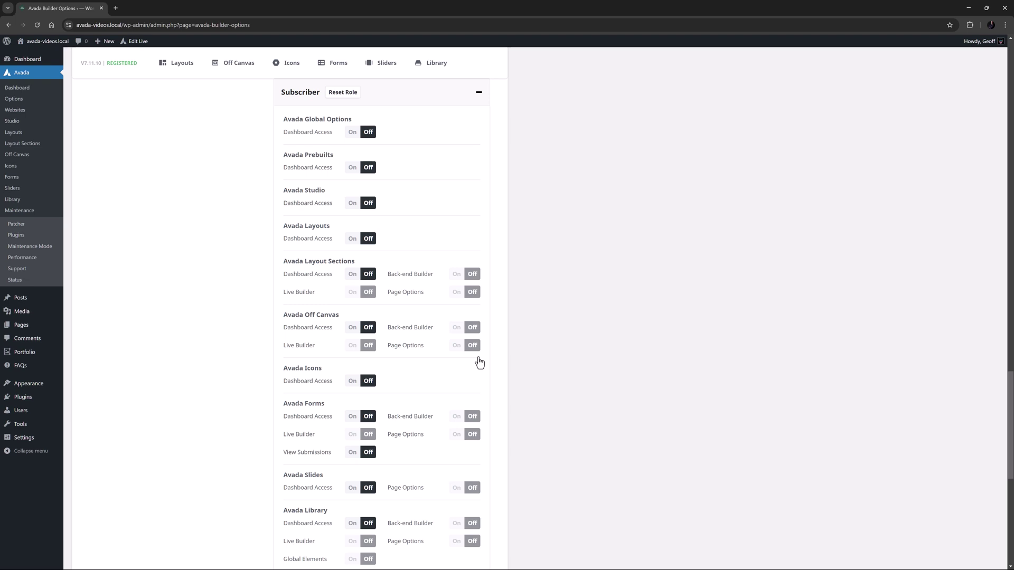
{"action": "scroll", "coordinate": [479, 363], "scroll_direction": "down", "scroll_amount": 7}
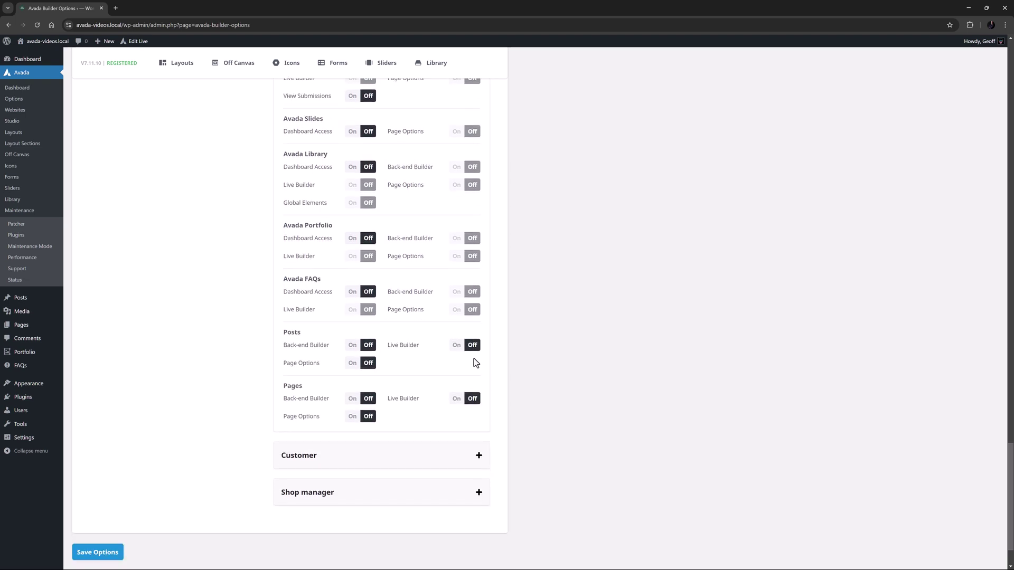
{"action": "scroll", "coordinate": [476, 362], "scroll_direction": "up", "scroll_amount": 1}
{"action": "scroll", "coordinate": [476, 363], "scroll_direction": "up", "scroll_amount": 7}
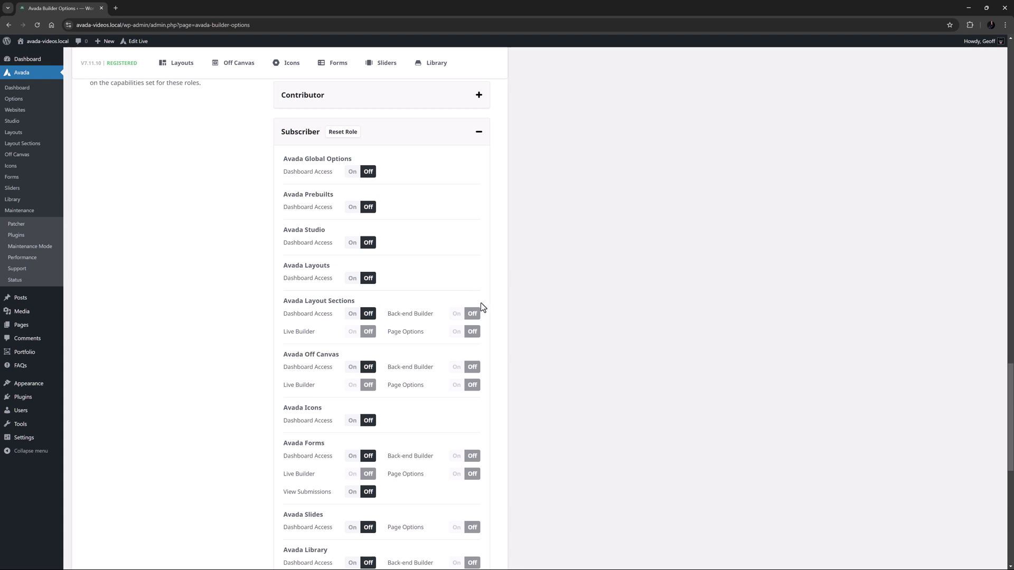
- Expand the Contributor role and test the Off Canvas builder toggles, leaving the builders Off
{"action": "left_click", "coordinate": [478, 96]}
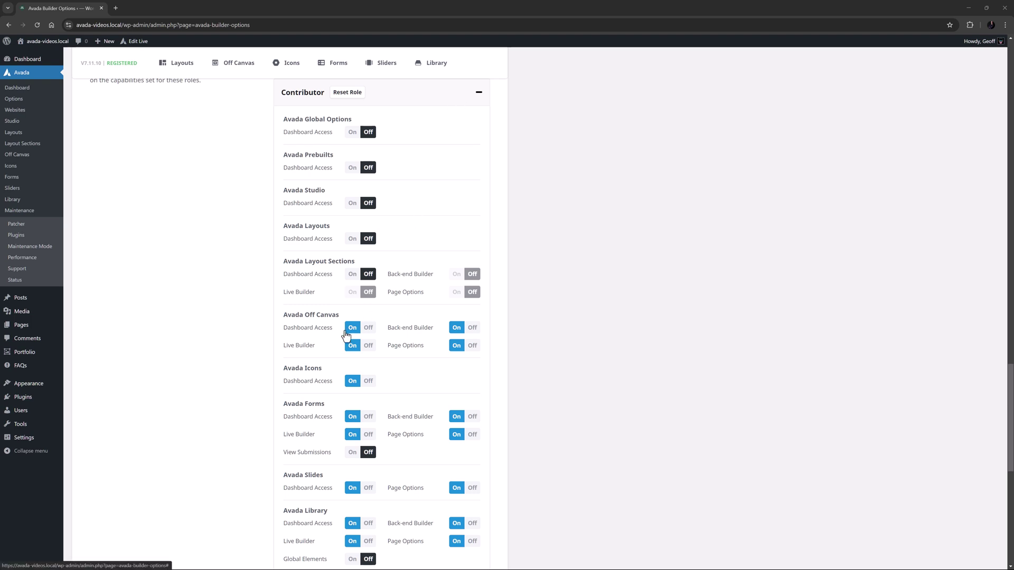
{"action": "left_click", "coordinate": [368, 328]}
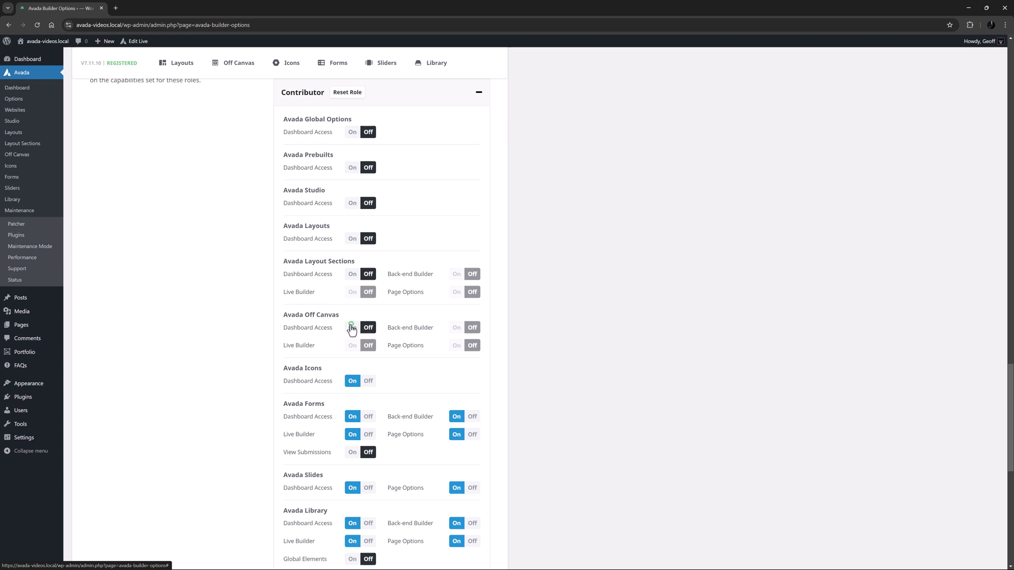
{"action": "left_click", "coordinate": [352, 327]}
{"action": "left_click", "coordinate": [456, 329]}
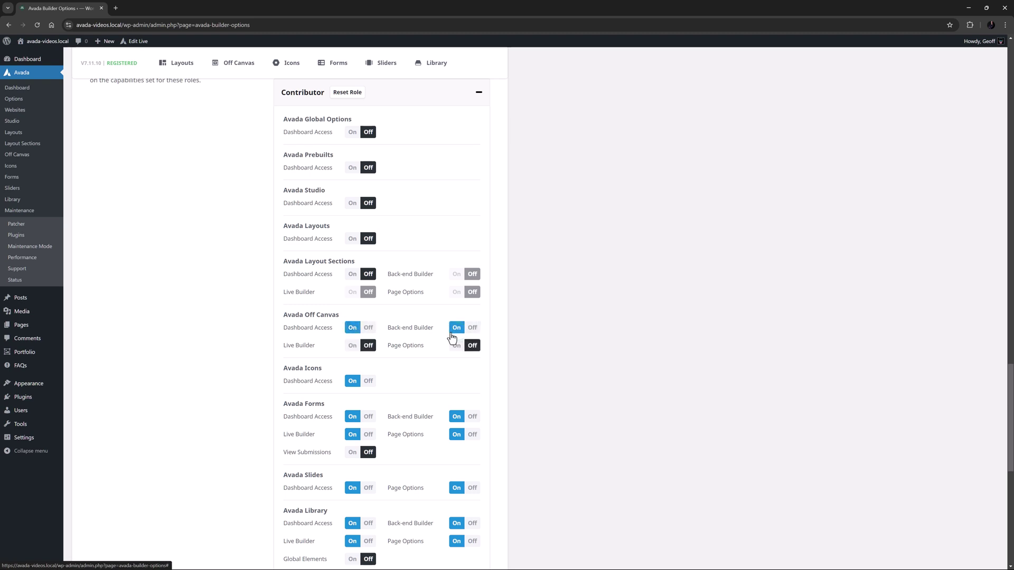
{"action": "left_click", "coordinate": [472, 328]}
{"action": "left_click", "coordinate": [352, 345]}
{"action": "left_click", "coordinate": [368, 346]}
{"action": "left_click", "coordinate": [456, 345]}
{"action": "left_click", "coordinate": [472, 345]}
- Switch Off Contributor dashboard access for Off Canvas, Icons, Forms, Slides, Library, Portfolio and FAQs
{"action": "left_click", "coordinate": [368, 328]}
{"action": "left_click", "coordinate": [368, 381]}
{"action": "left_click", "coordinate": [368, 416]}
{"action": "scroll", "coordinate": [369, 417], "scroll_direction": "down", "scroll_amount": 3}
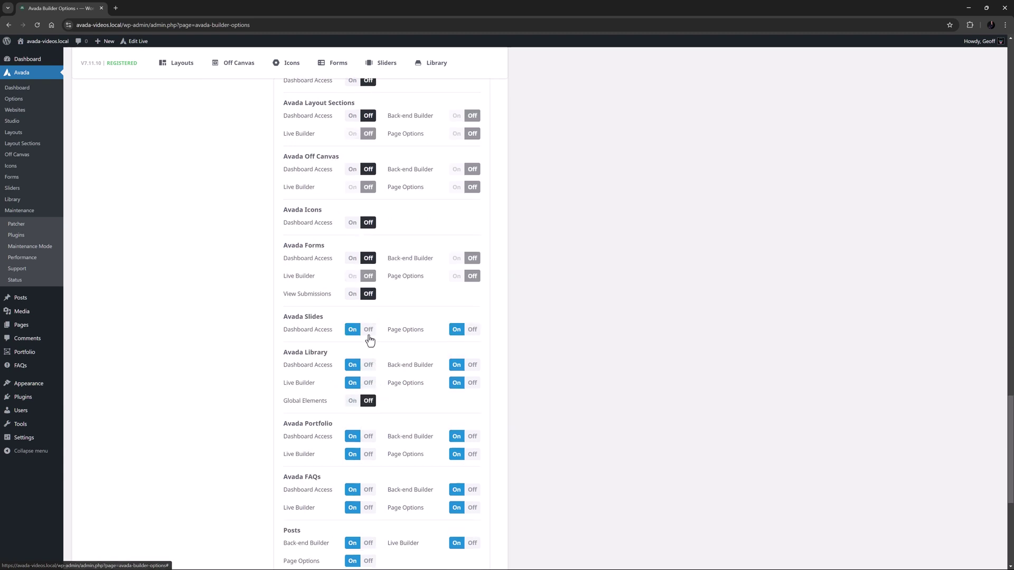
{"action": "left_click", "coordinate": [368, 329]}
{"action": "left_click", "coordinate": [369, 365]}
{"action": "scroll", "coordinate": [369, 365], "scroll_direction": "down", "scroll_amount": 3}
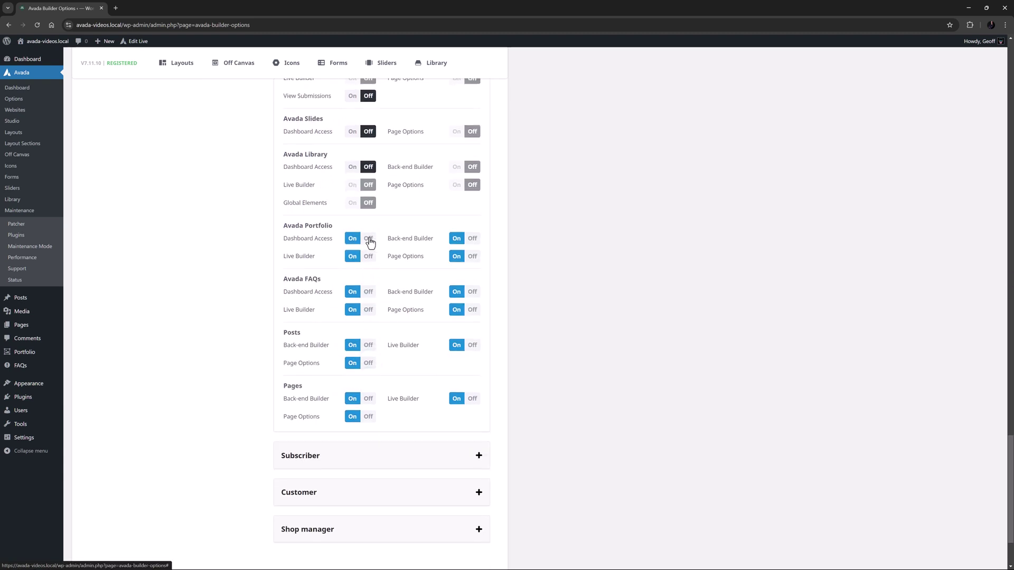
{"action": "left_click", "coordinate": [368, 238]}
{"action": "left_click", "coordinate": [368, 291]}
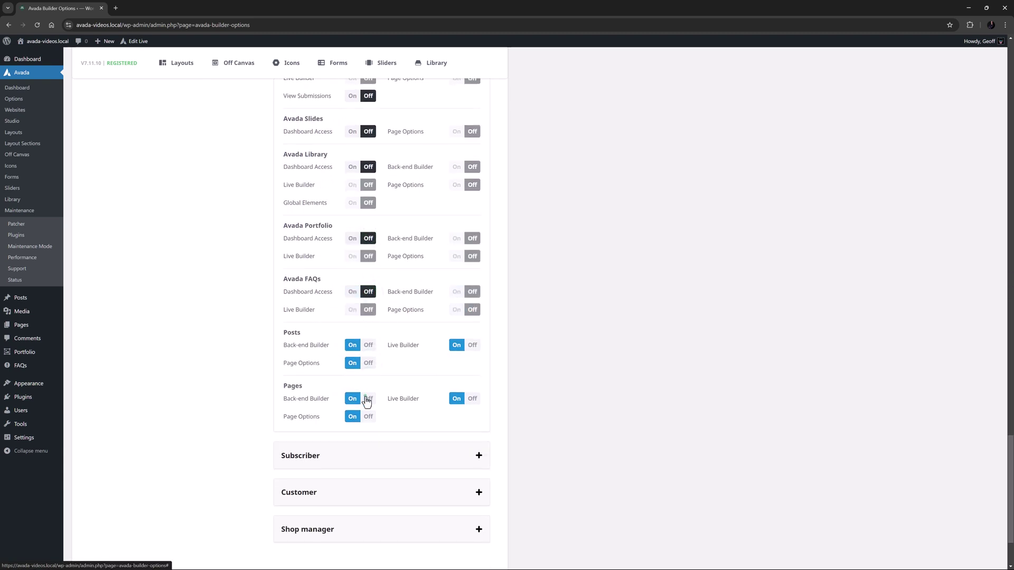
- Turn Off Page Options and Live Builder for both Pages and Posts
{"action": "left_click", "coordinate": [368, 416]}
{"action": "left_click", "coordinate": [474, 400]}
{"action": "left_click", "coordinate": [368, 363]}
{"action": "left_click", "coordinate": [472, 345]}
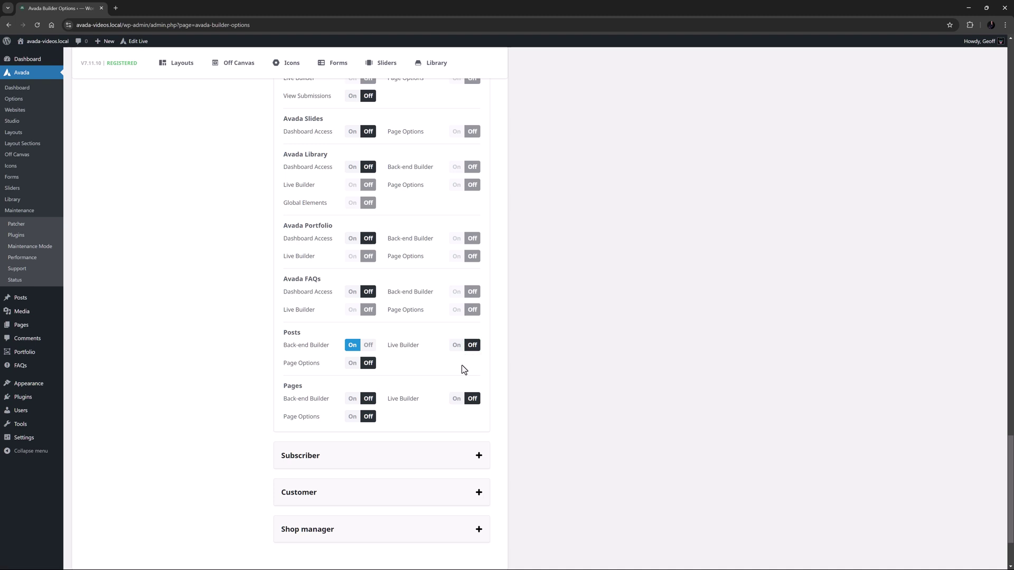